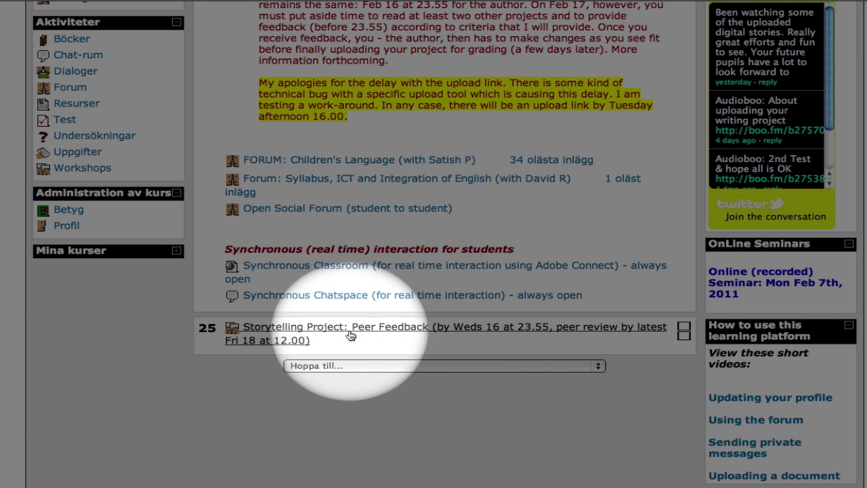
# Open the Storytelling Project: Peer Feedback workshop and review its submission and assessment deadlines.
pyautogui.click(350, 334)
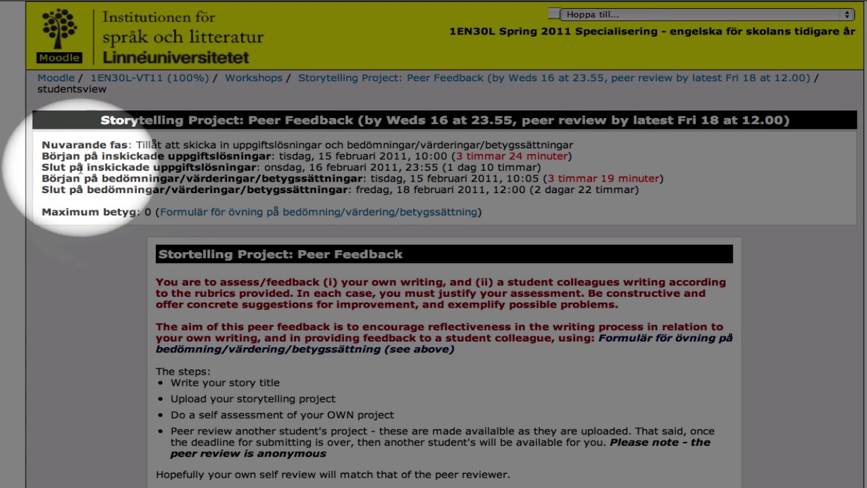
pyautogui.moveTo(45, 145); pyautogui.dragTo(276, 211)
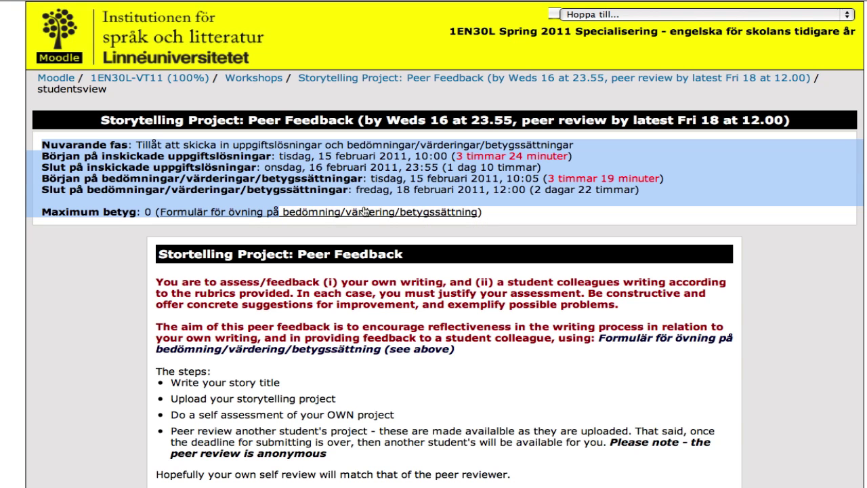
pyautogui.click(509, 217)
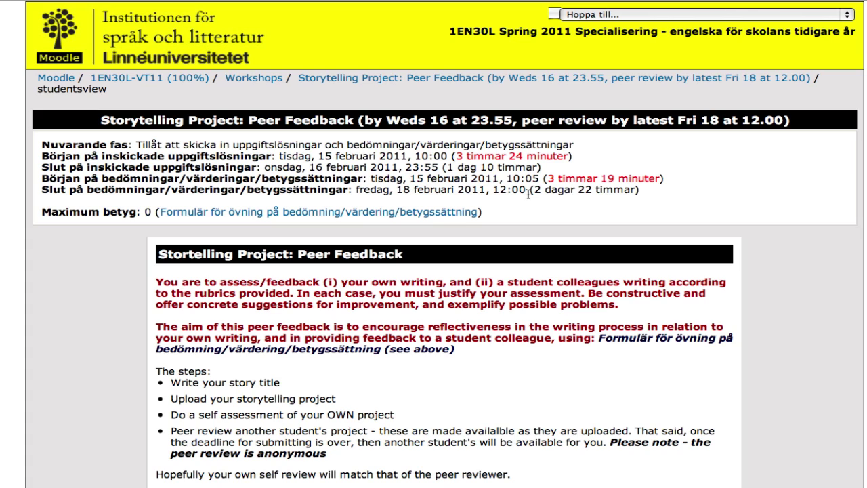
pyautogui.moveTo(527, 193); pyautogui.dragTo(363, 193)
pyautogui.click(362, 194)
pyautogui.moveTo(405, 167); pyautogui.dragTo(272, 168)
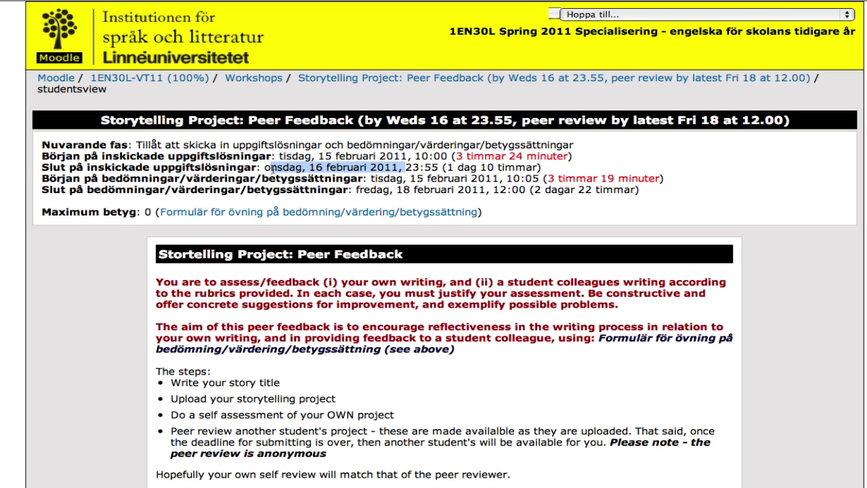
pyautogui.click(715, 164)
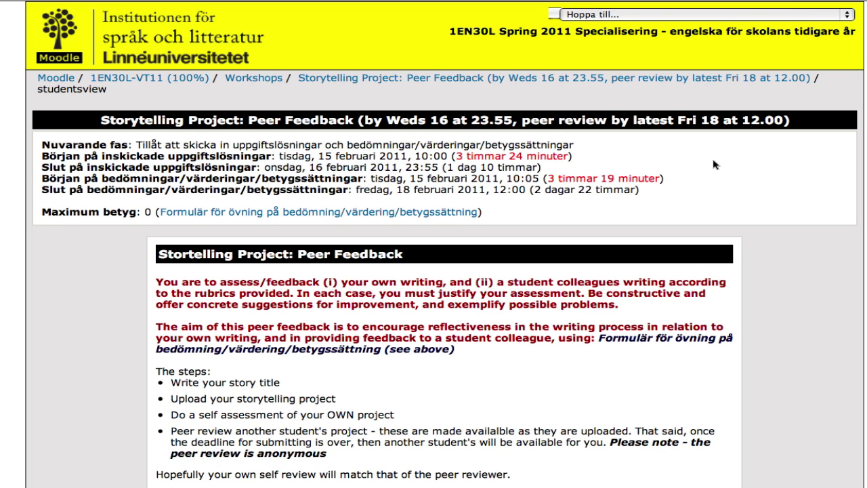
# Read the peer feedback instructions, covering the self and peer assessment requirements and the list of steps.
pyautogui.scroll(-2, 715, 164)
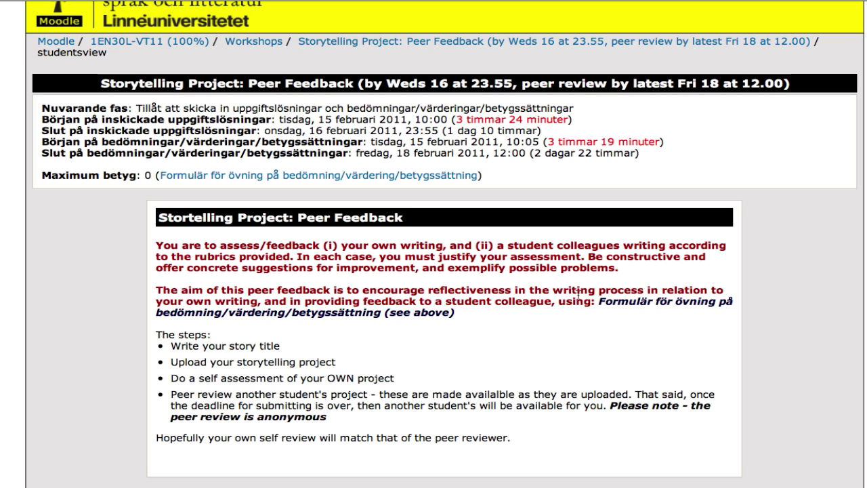
pyautogui.moveTo(475, 318); pyautogui.dragTo(153, 245)
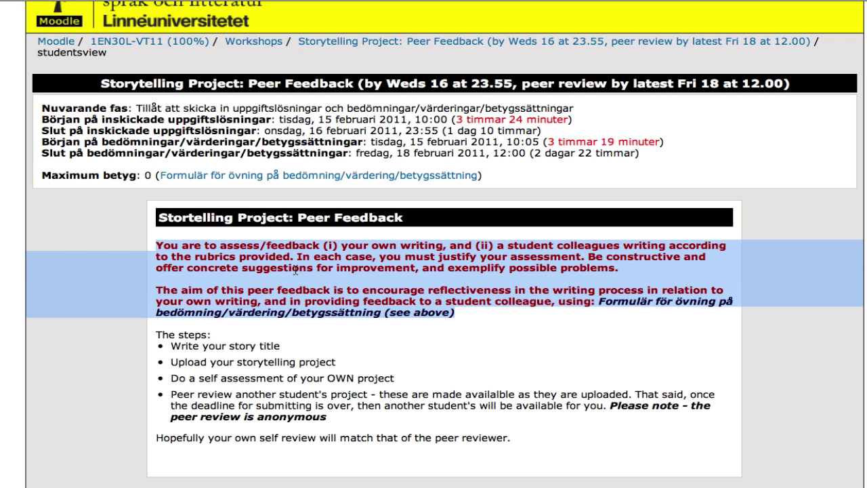
pyautogui.click(558, 340)
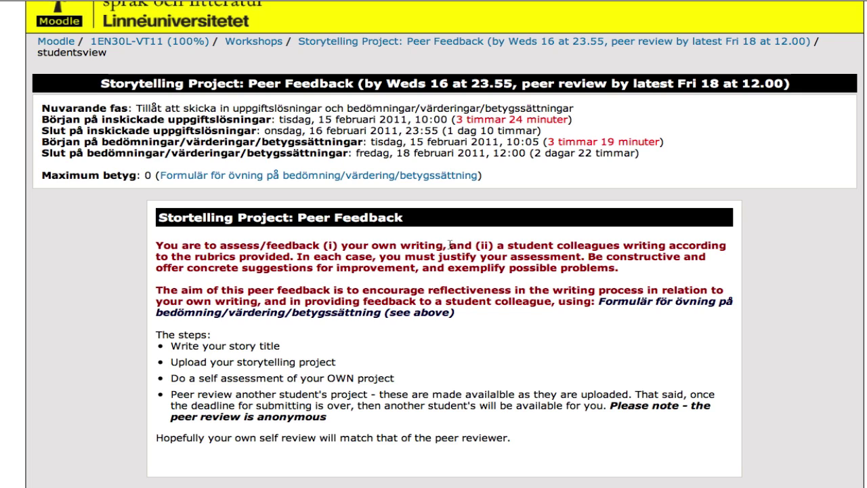
pyautogui.moveTo(450, 245); pyautogui.dragTo(226, 247)
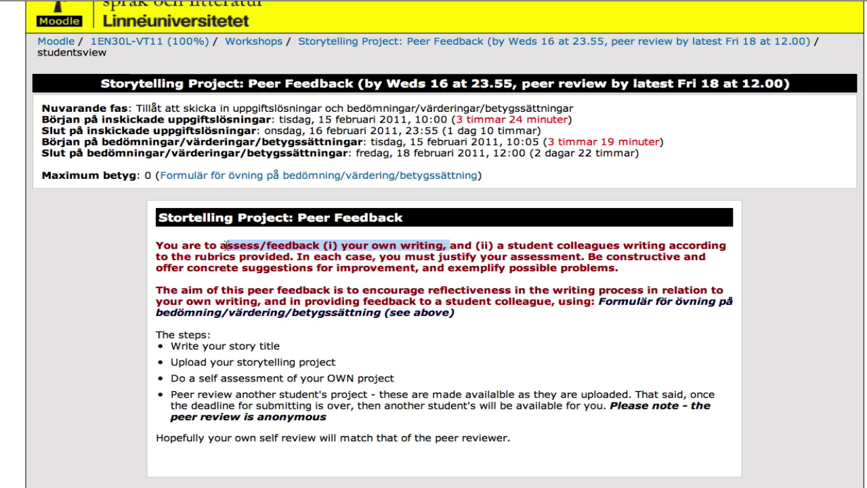
pyautogui.click(467, 328)
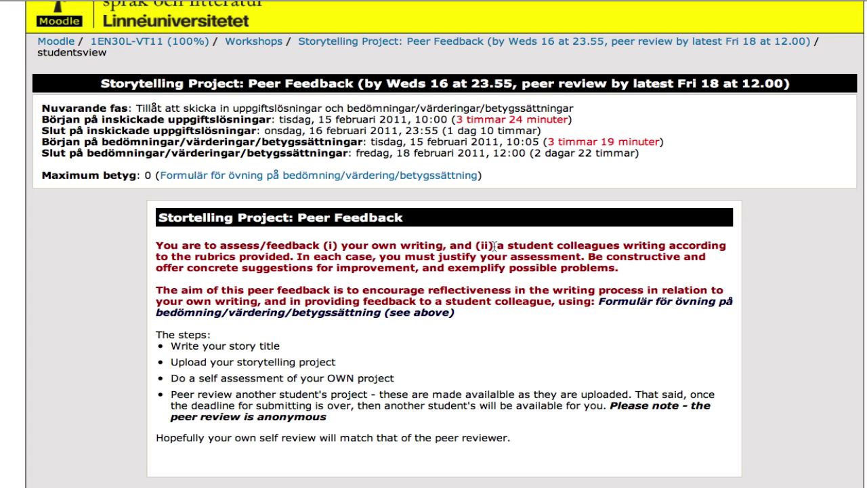
pyautogui.moveTo(495, 247); pyautogui.dragTo(289, 260)
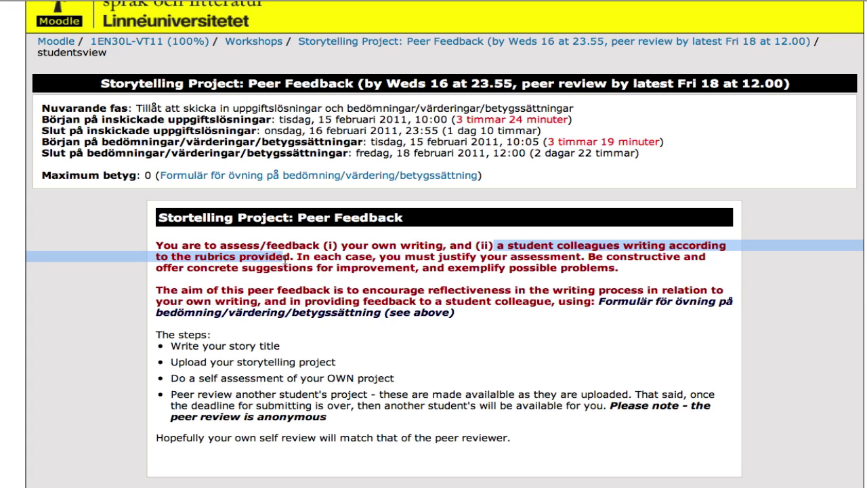
pyautogui.click(455, 271)
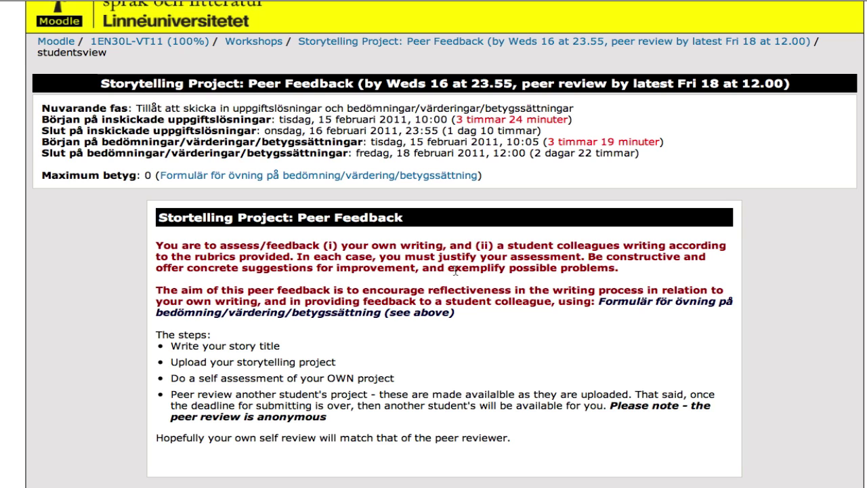
pyautogui.scroll(-1, 455, 271)
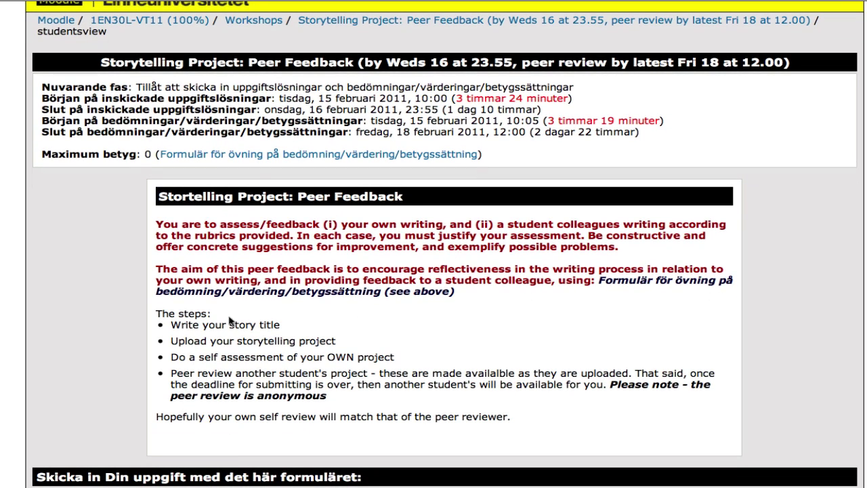
pyautogui.moveTo(163, 315); pyautogui.dragTo(316, 393)
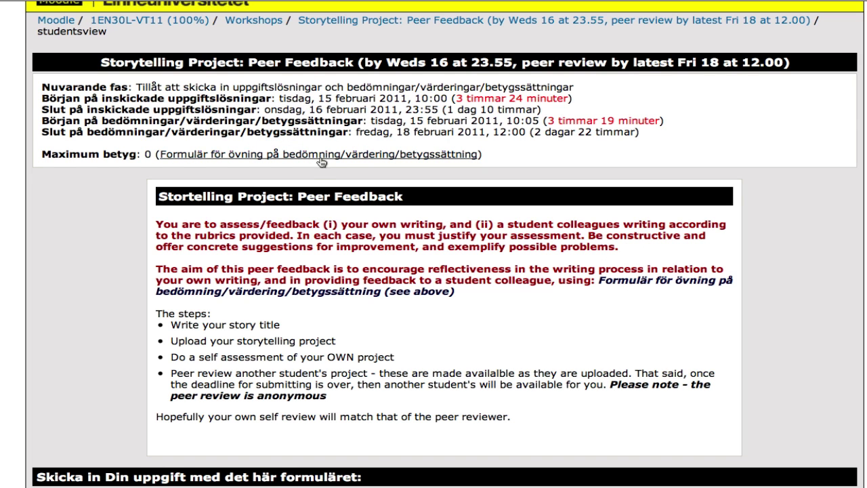
# Examine the practice assessment form's capitalisation & punctuation and sequencing components, and return to the workshop page.
pyautogui.click(320, 160)
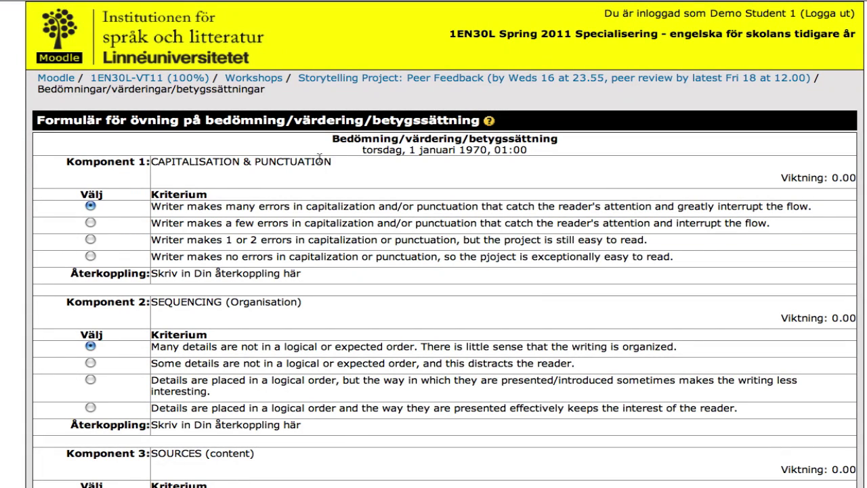
pyautogui.moveTo(336, 166); pyautogui.dragTo(166, 167)
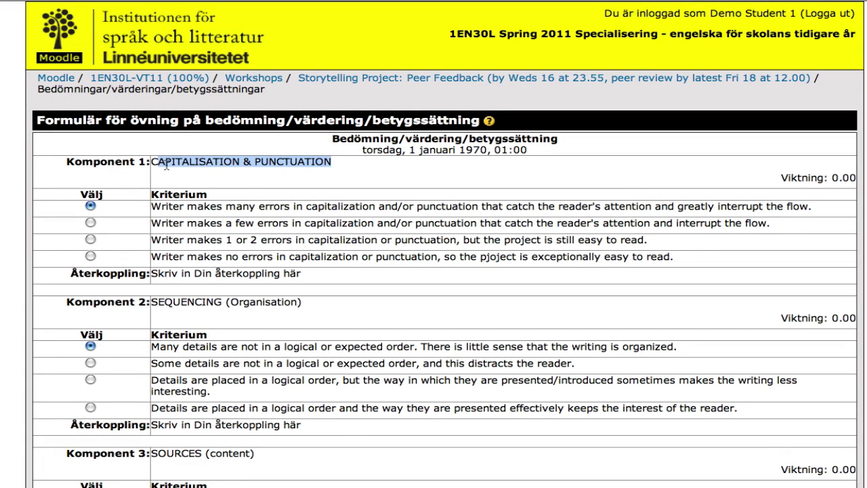
pyautogui.click(198, 176)
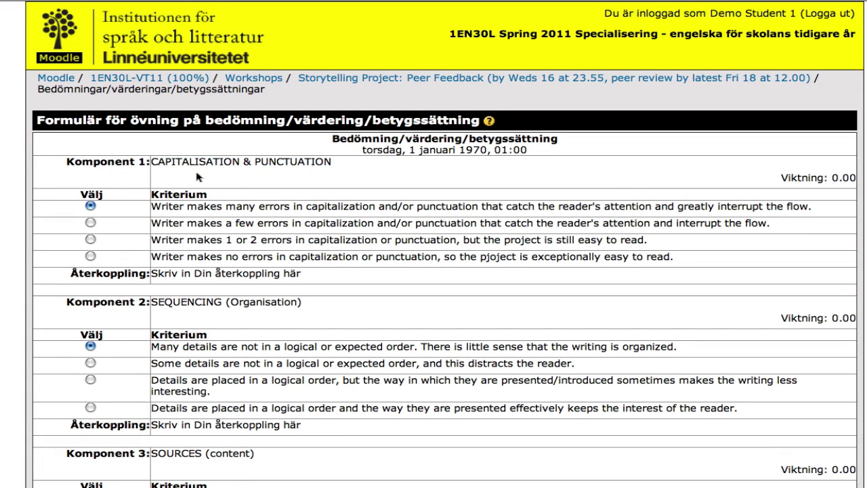
pyautogui.moveTo(298, 304); pyautogui.dragTo(163, 307)
pyautogui.click(325, 308)
pyautogui.scroll(-1, 331, 307)
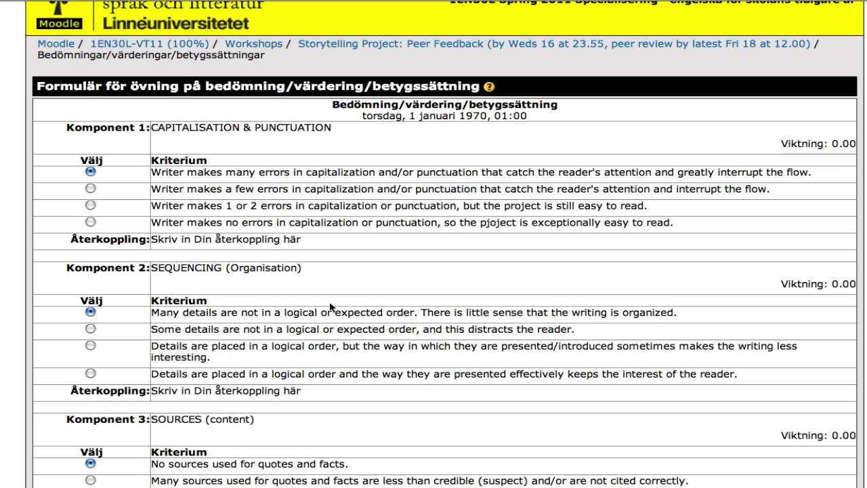
pyautogui.hotkey('alt', 'Left')
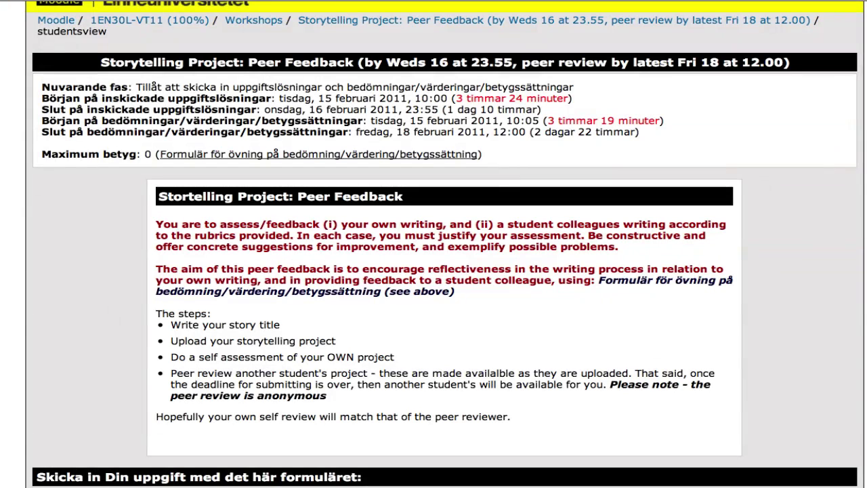
# Title the submission "The Frog Prince ... continued" in the workshop's submission form.
pyautogui.scroll(-4, 241, 168)
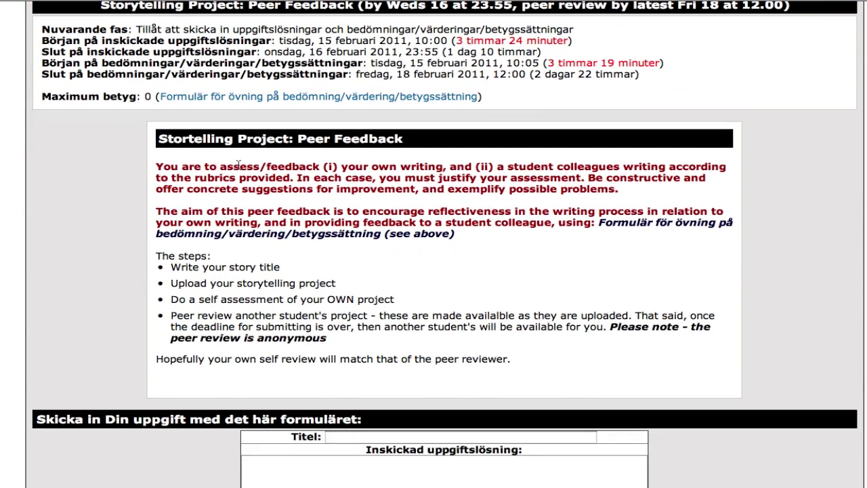
pyautogui.scroll(-4, 239, 166)
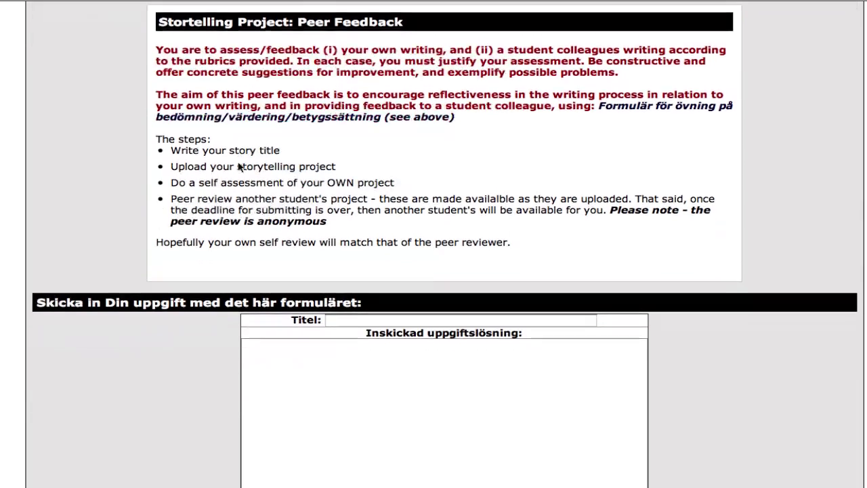
pyautogui.click(350, 270)
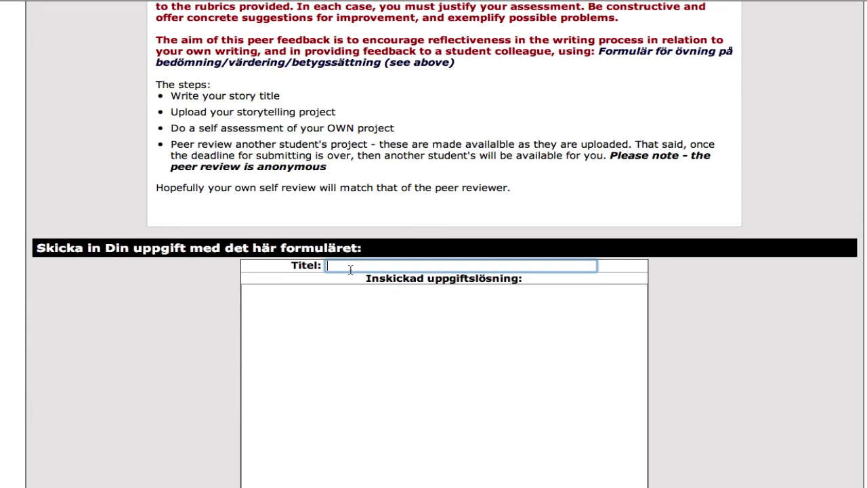
pyautogui.scroll(-3, 351, 269)
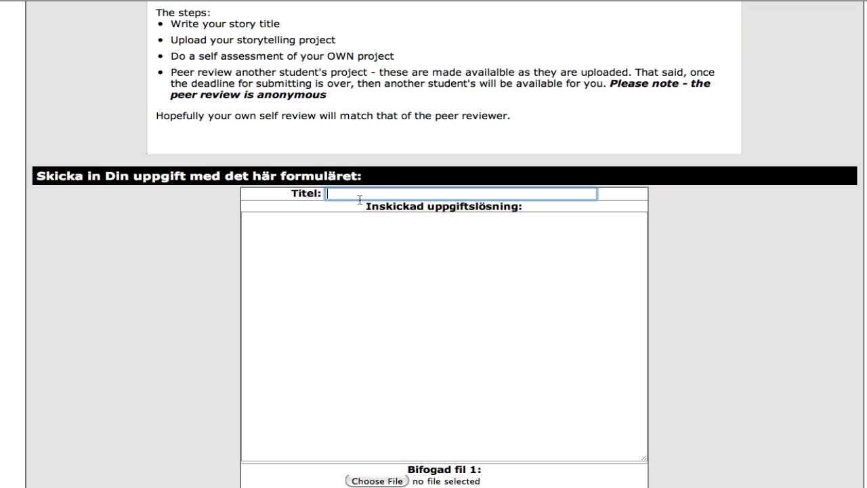
pyautogui.write('The Frog Prince ... continued')
pyautogui.click(340, 250)
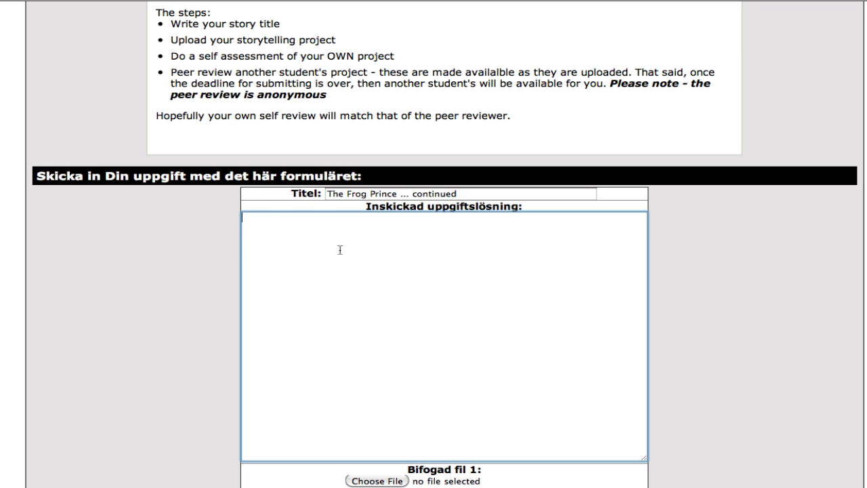
# Attach the file "The Frog Prince continued" from the Desktop to the submission.
pyautogui.scroll(-3, 341, 265)
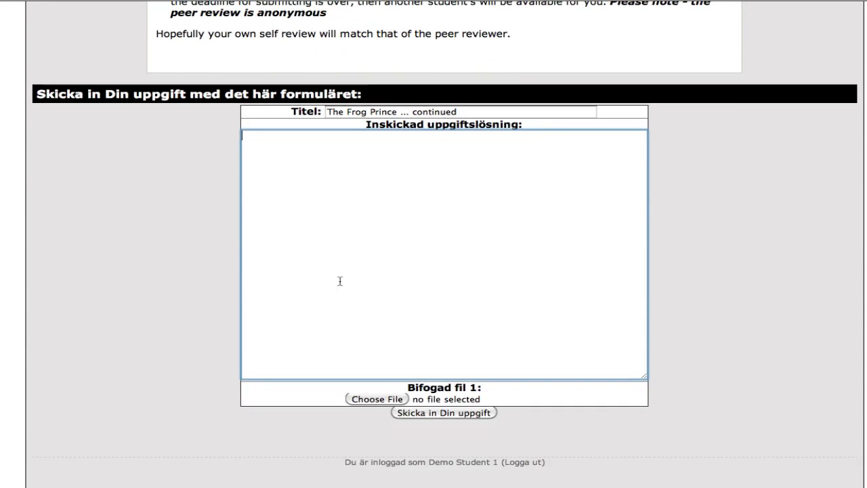
pyautogui.click(369, 399)
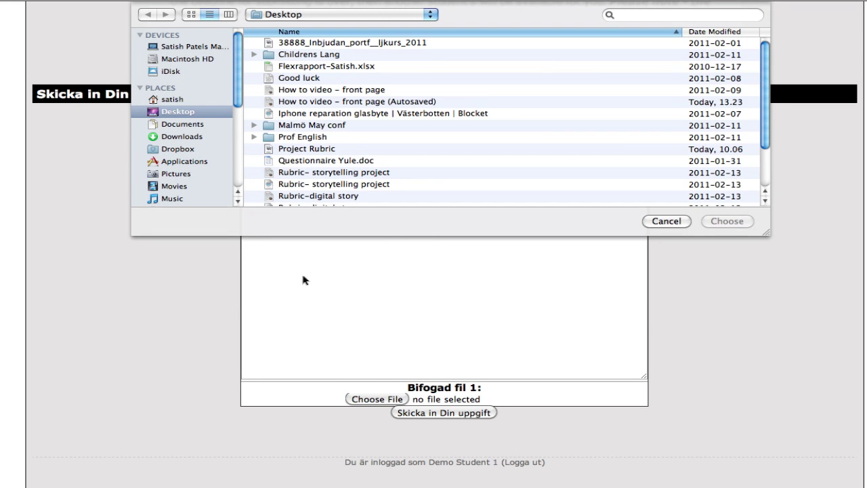
pyautogui.scroll(-2, 371, 139)
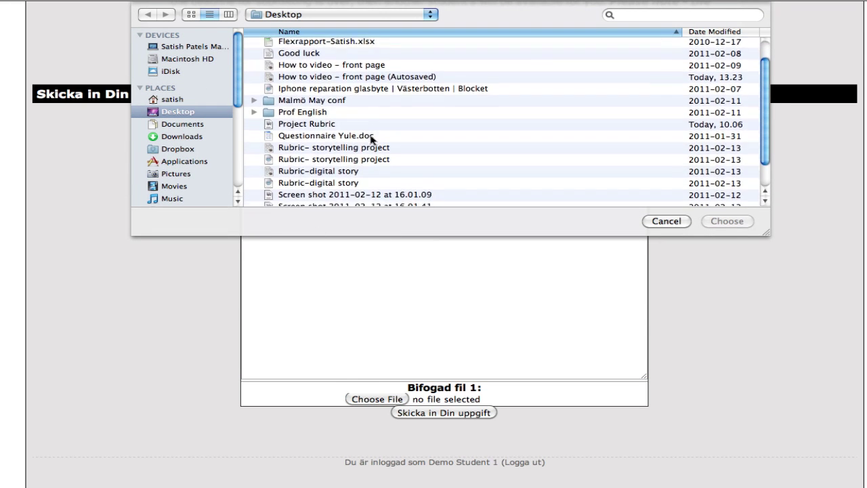
pyautogui.scroll(-3, 371, 139)
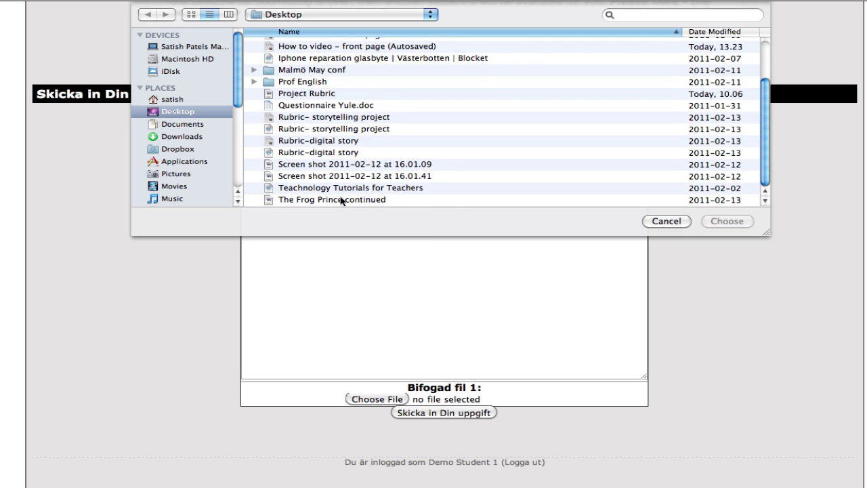
pyautogui.click(342, 201)
pyautogui.click(722, 221)
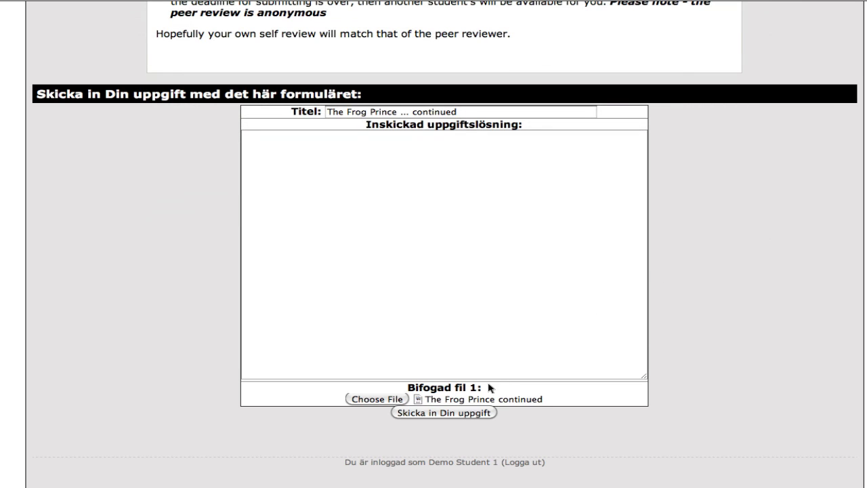
# Submit the assignment and continue to the workshop overview.
pyautogui.click(439, 414)
pyautogui.click(439, 415)
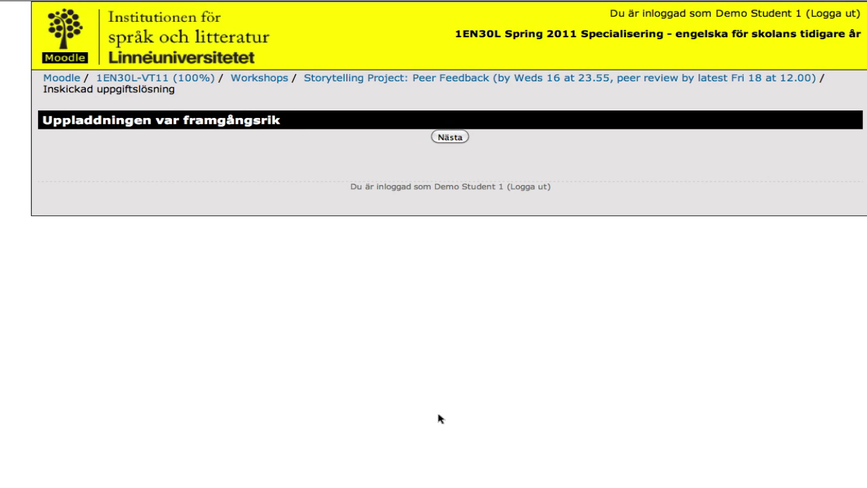
pyautogui.click(446, 139)
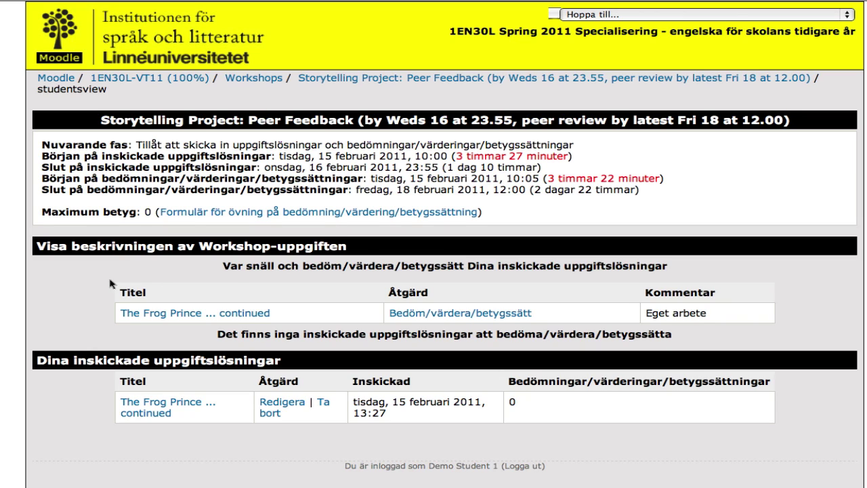
# Review the self-assessment request, view the submitted "The Frog Prince ... continued" entry with its attachment, and return to the overview.
pyautogui.moveTo(207, 265); pyautogui.dragTo(675, 269)
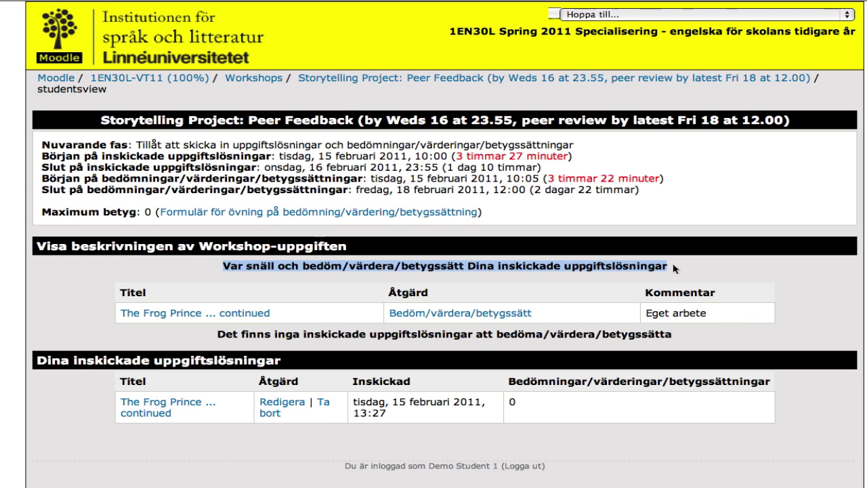
pyautogui.click(675, 269)
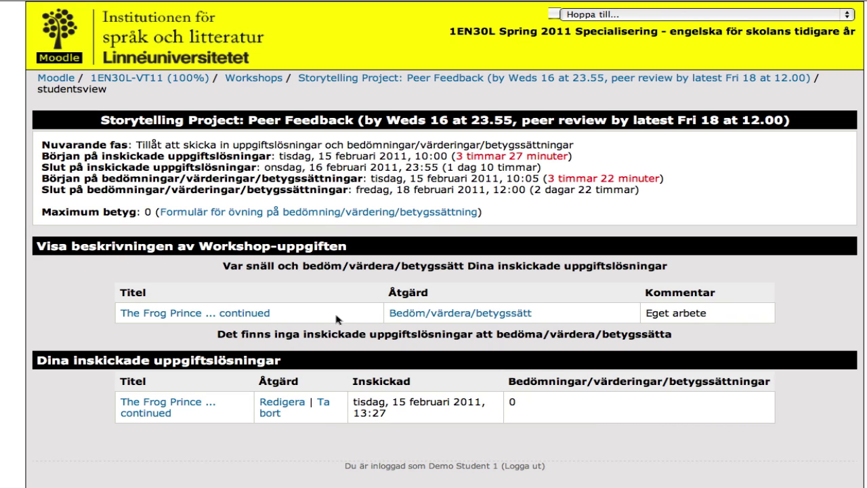
pyautogui.click(226, 313)
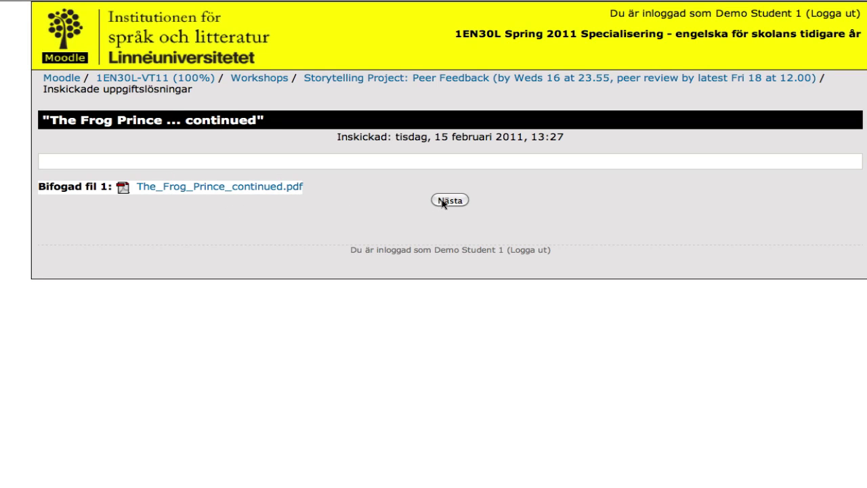
pyautogui.click(447, 200)
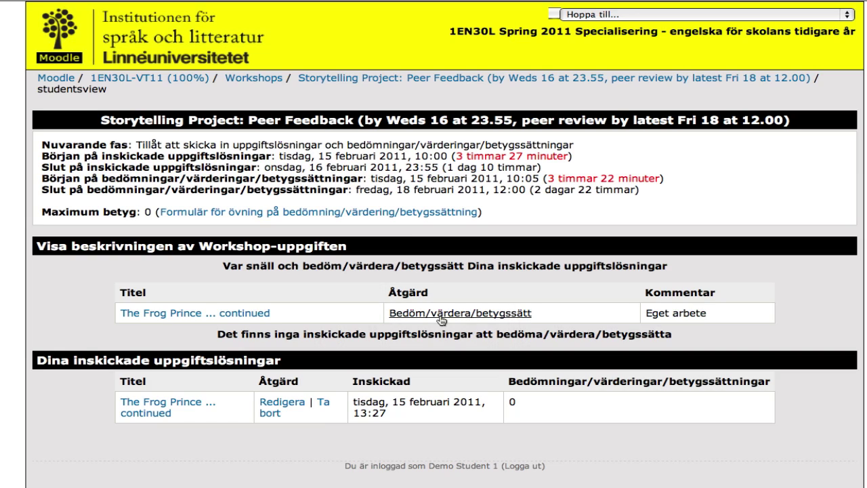
# Open the assessment form for the own submission "The Frog Prince ... continued" and enlarge the form pane slightly.
pyautogui.click(441, 314)
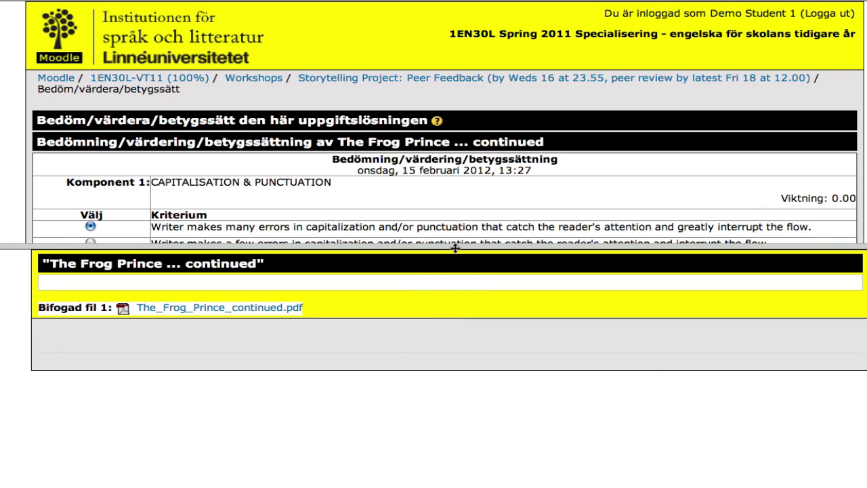
pyautogui.moveTo(455, 248)
pyautogui.mouseDown()
pyautogui.moveTo(456, 309)
pyautogui.moveTo(454, 263)
pyautogui.mouseUp()
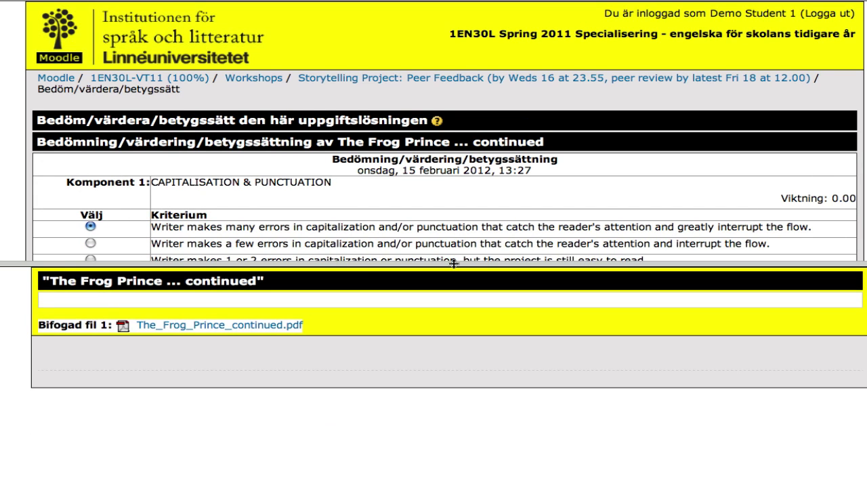
# View the attached The_Frog_Prince_continued.pdf beside the assessment form, and close the document and the Downloads window.
pyautogui.click(239, 326)
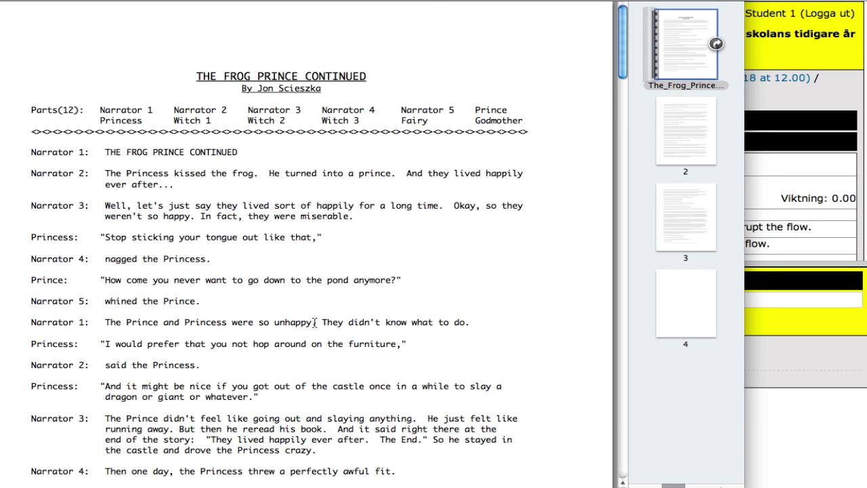
pyautogui.moveTo(491, 0); pyautogui.dragTo(590, 309)
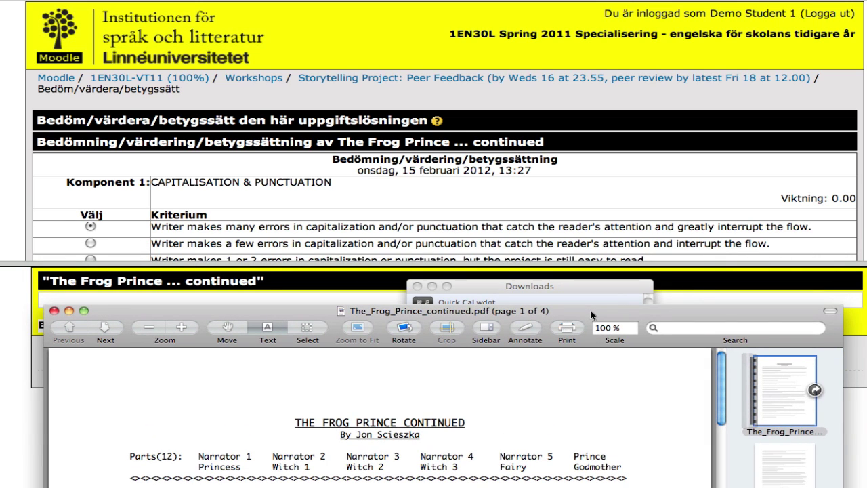
pyautogui.click(55, 311)
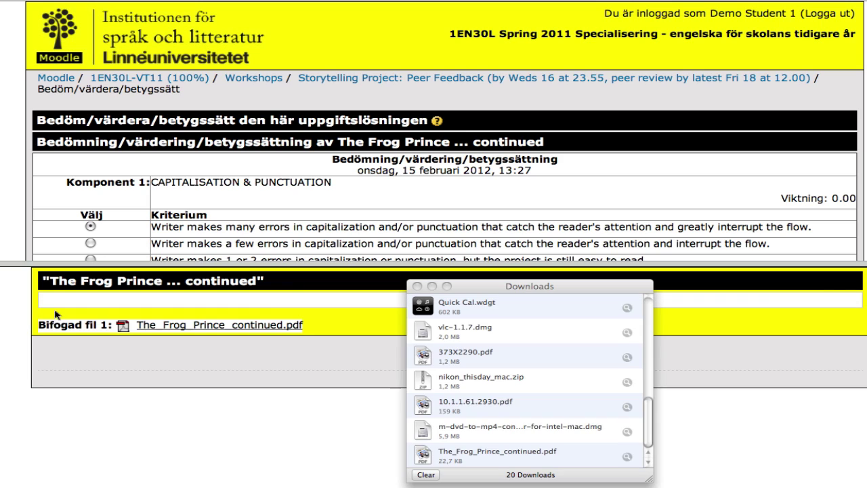
pyautogui.click(418, 287)
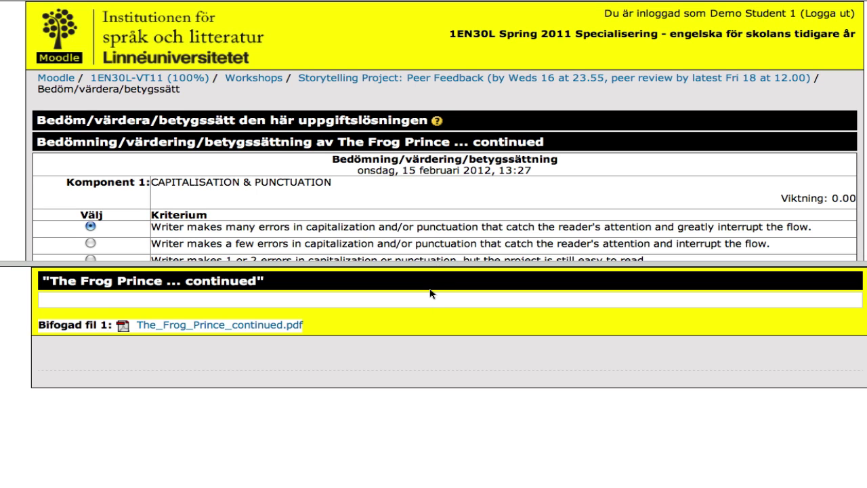
# Enlarge the assessment form pane and rate Capitalisation & Punctuation as "Writer makes no errors in capitalization or punctuation".
pyautogui.moveTo(437, 265); pyautogui.dragTo(414, 421)
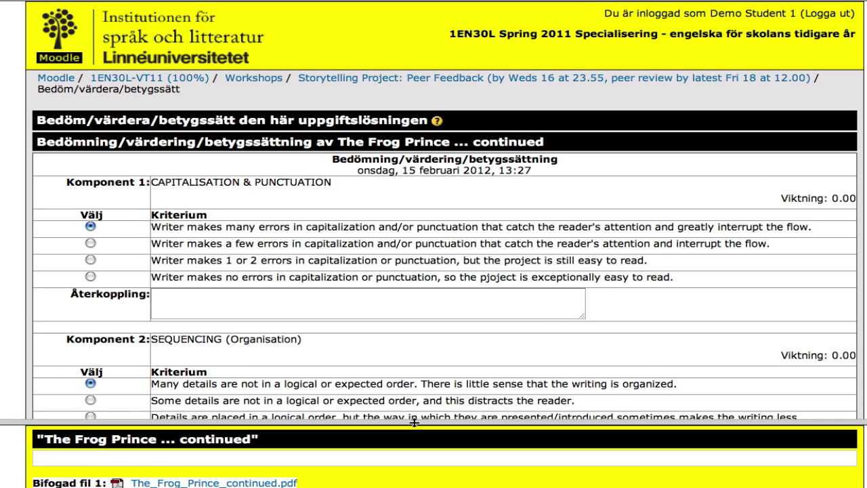
pyautogui.scroll(-5, 462, 220)
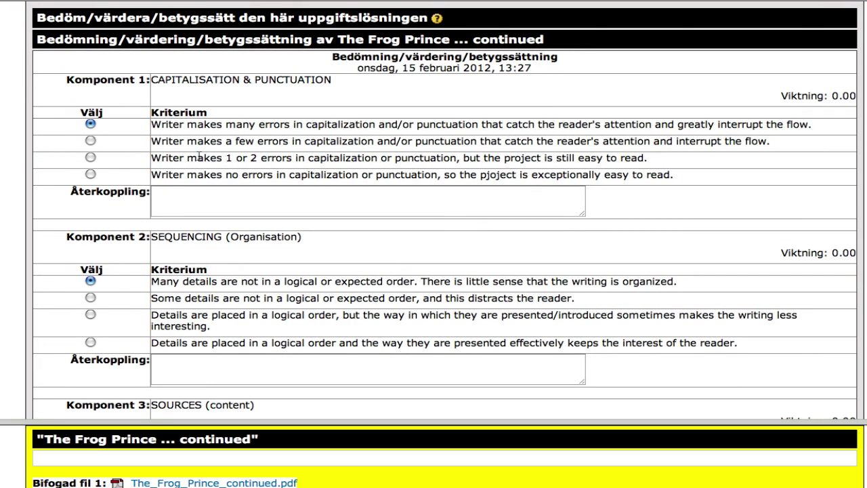
pyautogui.moveTo(152, 125); pyautogui.dragTo(257, 187)
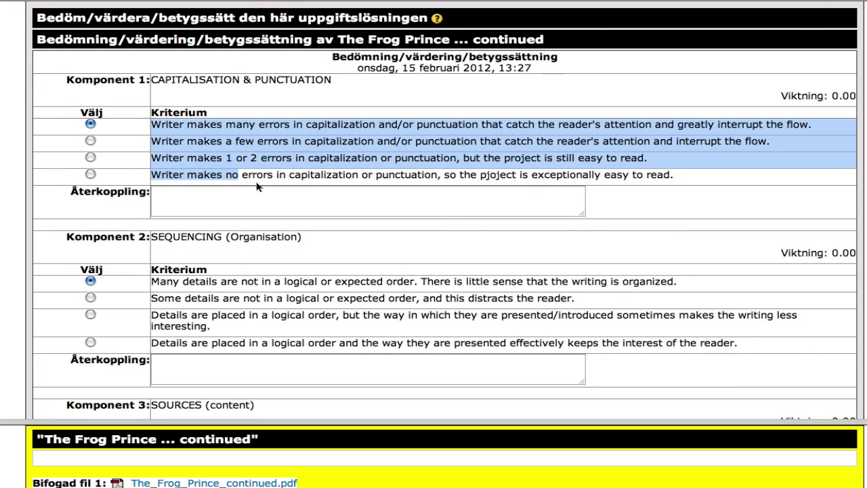
pyautogui.click(257, 187)
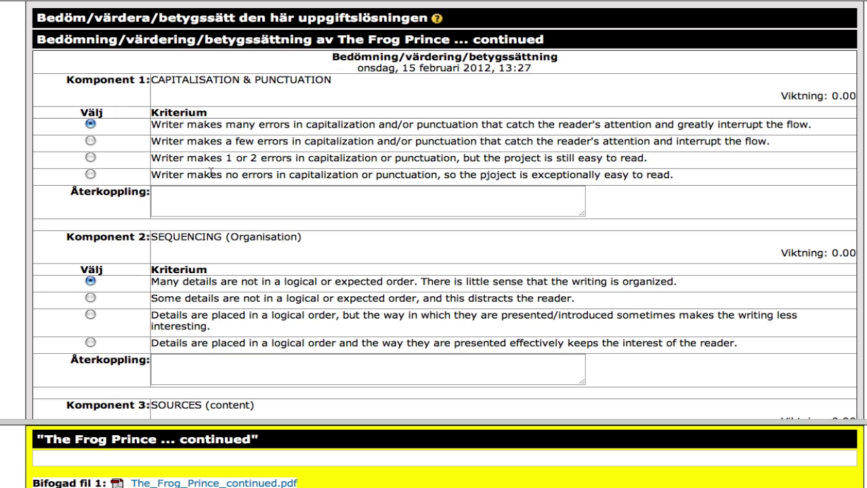
pyautogui.click(91, 174)
pyautogui.click(177, 197)
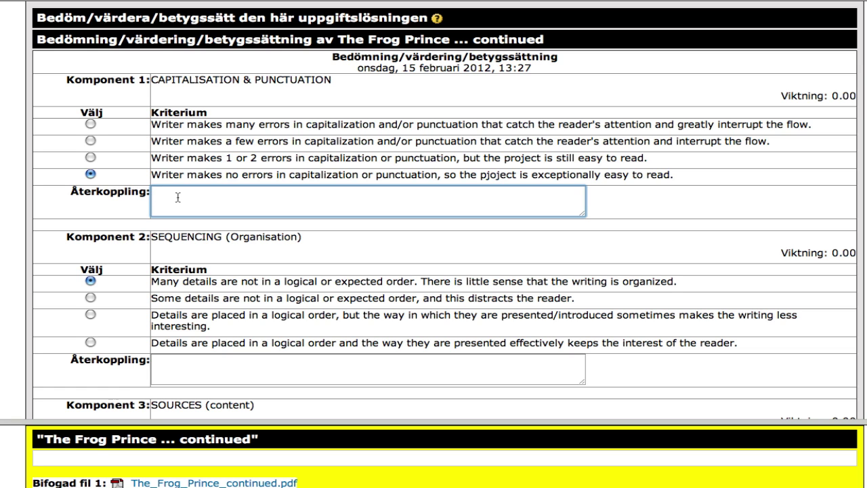
# Review the criteria and feedback fields of Komponent 2 to 7, the general comment field and the option for saving the assessment.
pyautogui.scroll(-3, 178, 197)
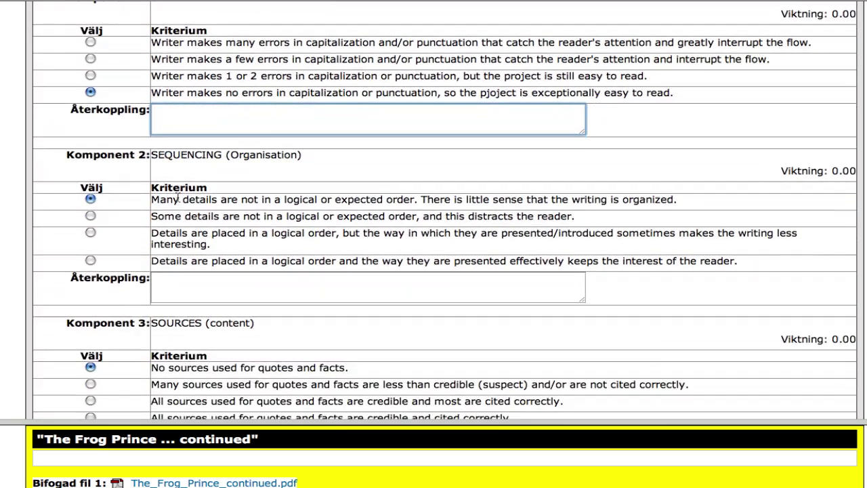
pyautogui.scroll(-3, 178, 197)
pyautogui.scroll(-2, 177, 197)
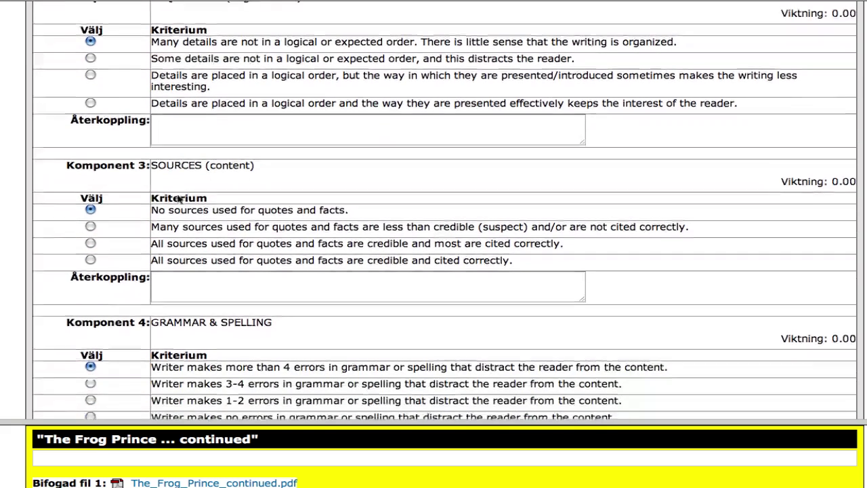
pyautogui.moveTo(152, 208); pyautogui.dragTo(280, 249)
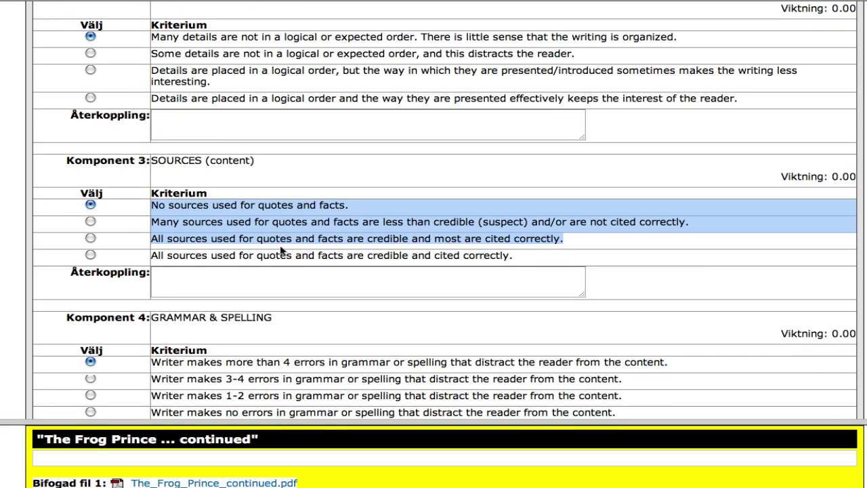
pyautogui.click(264, 285)
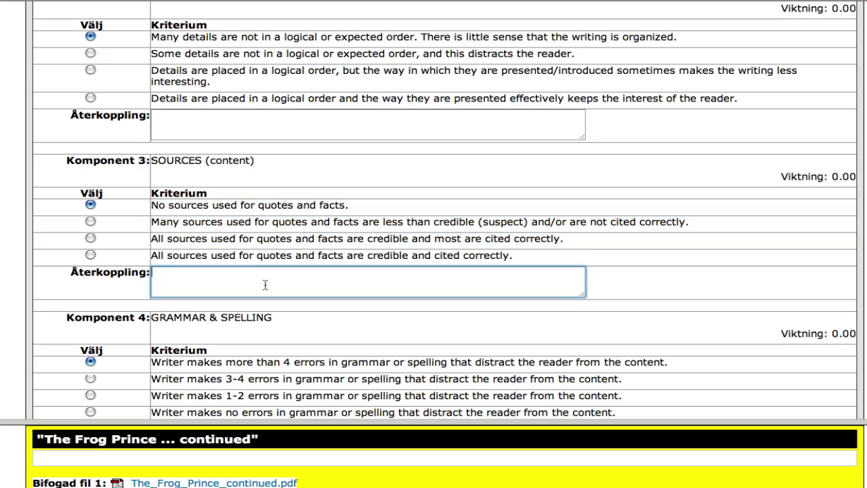
pyautogui.scroll(-3, 265, 284)
pyautogui.scroll(-10, 265, 285)
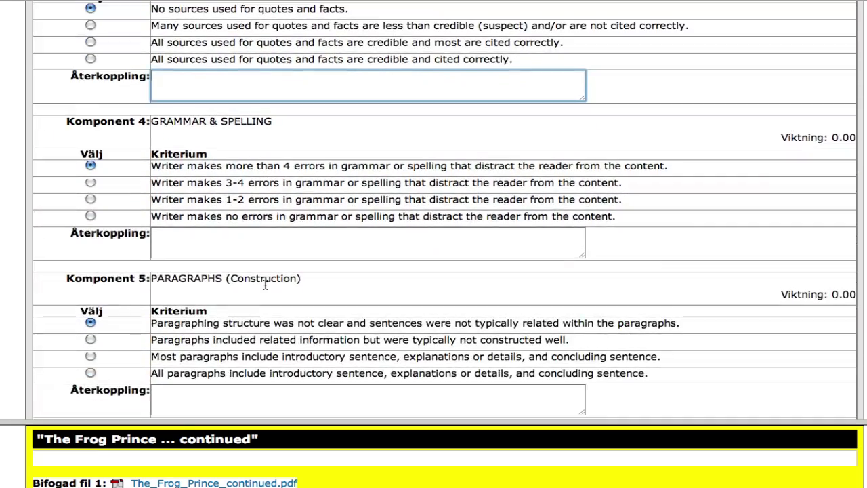
pyautogui.scroll(-4, 268, 287)
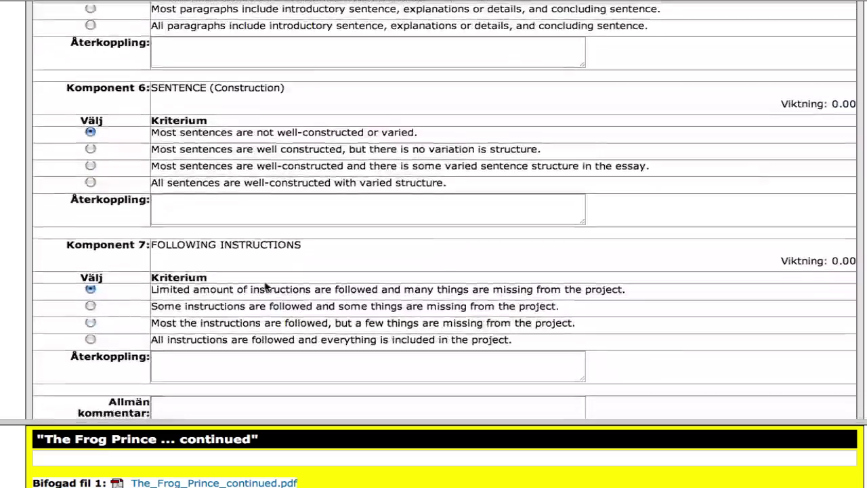
pyautogui.moveTo(158, 293); pyautogui.dragTo(409, 330)
pyautogui.click(408, 329)
pyautogui.scroll(-2, 410, 327)
pyautogui.scroll(-1, 410, 327)
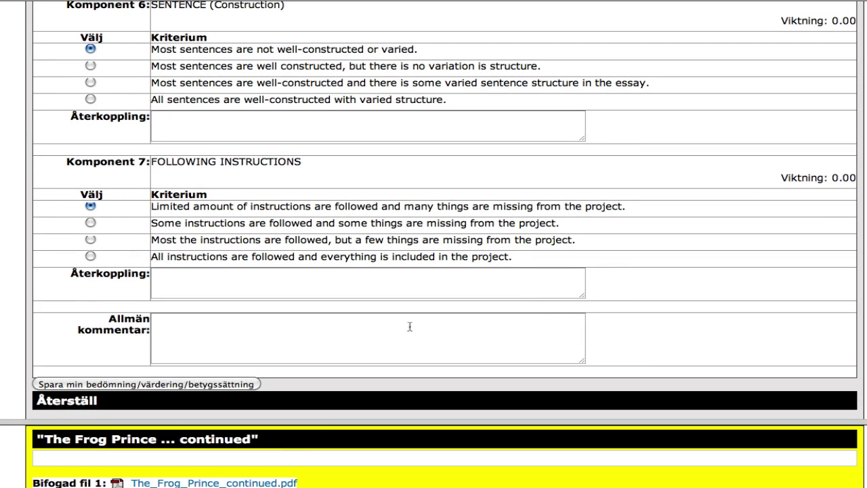
pyautogui.click(291, 328)
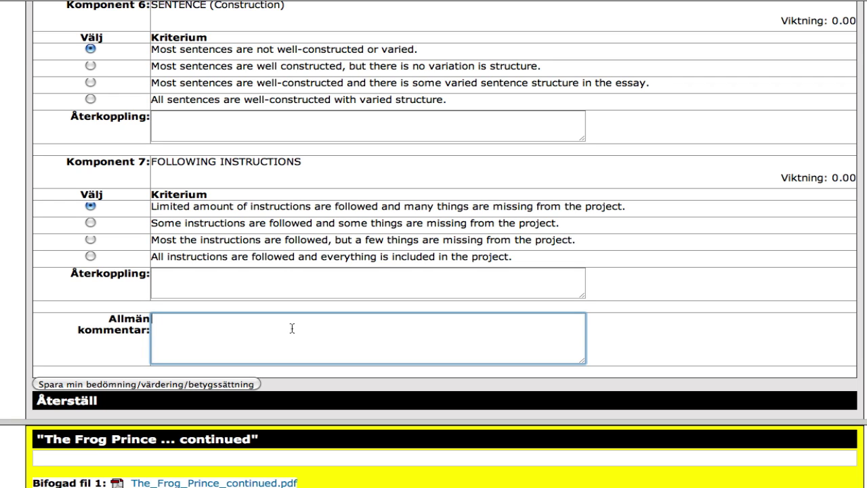
pyautogui.scroll(-3, 292, 328)
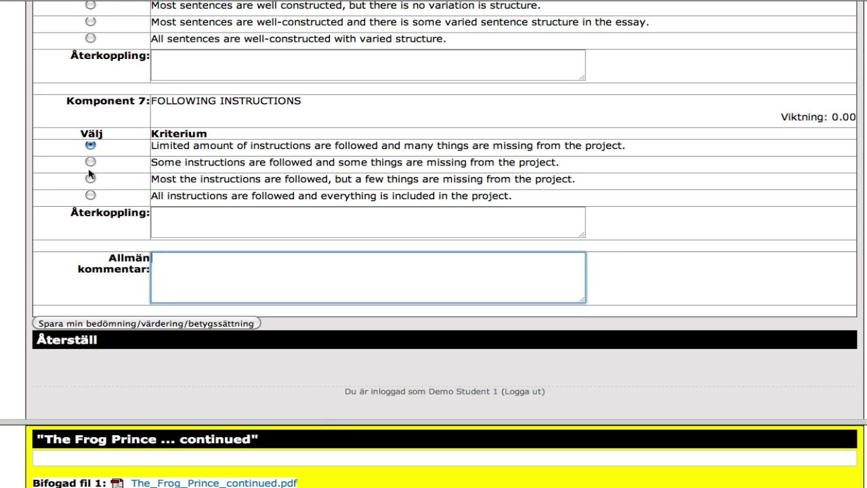
# Rate Following Instructions as "Some instructions are followed and some things are missing" and Sentence as "Most sentences are not well-constructed or varied".
pyautogui.click(90, 162)
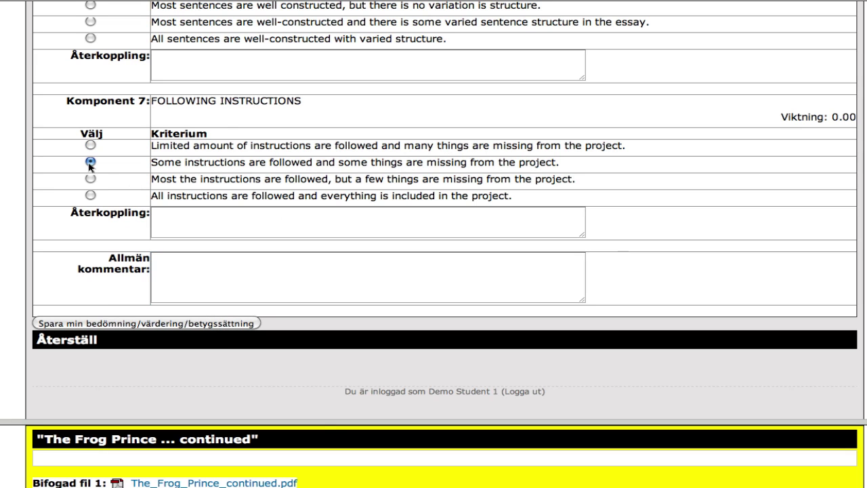
pyautogui.click(90, 22)
pyautogui.scroll(1, 104, 48)
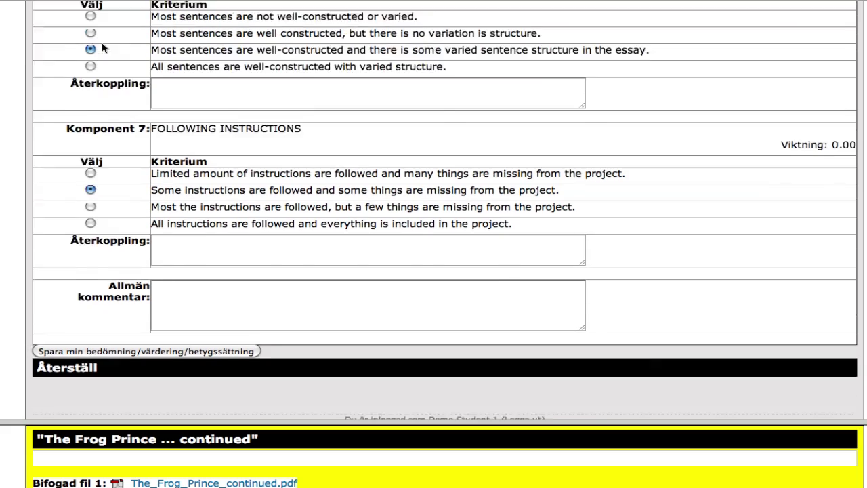
pyautogui.scroll(2, 102, 55)
pyautogui.click(90, 79)
# Rate Paragraphs as "Most paragraphs include introductory sentence", Grammar & Spelling as 1-2 errors, and Sources as many less than credible or not cited correctly.
pyautogui.scroll(5, 91, 84)
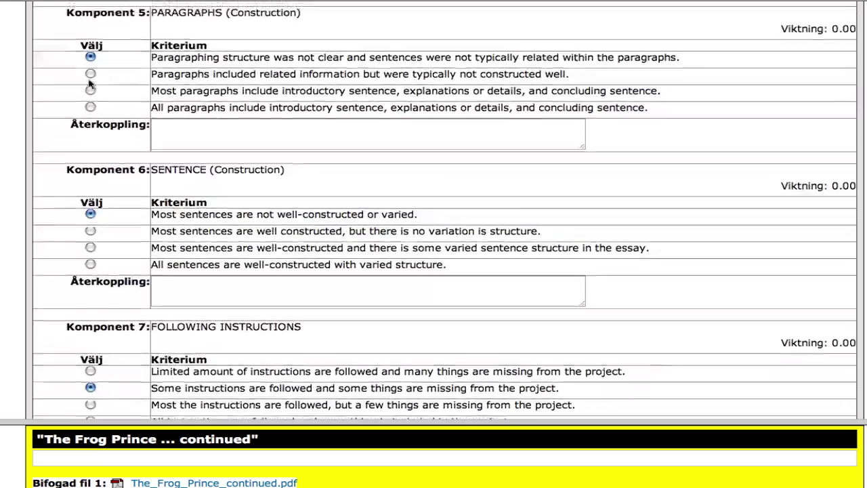
pyautogui.click(90, 90)
pyautogui.scroll(3, 91, 90)
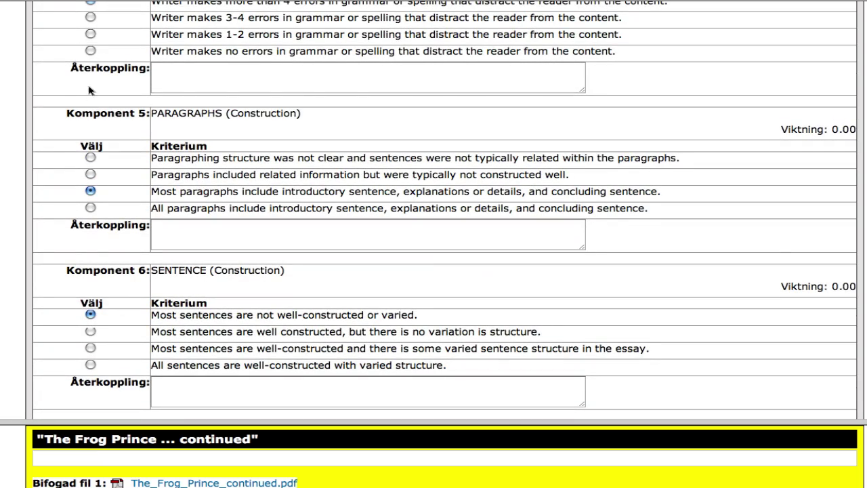
pyautogui.click(90, 34)
pyautogui.scroll(8, 91, 54)
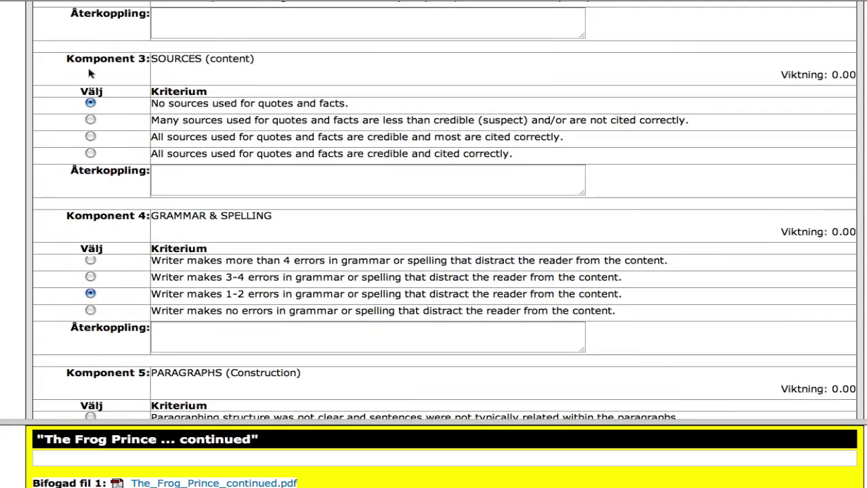
pyautogui.click(90, 120)
# Enter the feedback "efh öf" for Komponent 2, Sequencing, and "l fnllfö" for Komponent 3, Sources.
pyautogui.scroll(3, 90, 102)
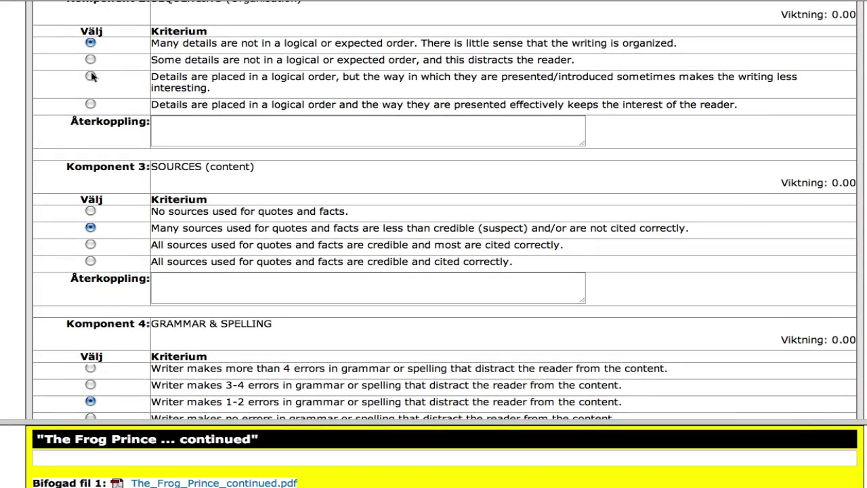
pyautogui.click(209, 127)
pyautogui.write('efh öf')
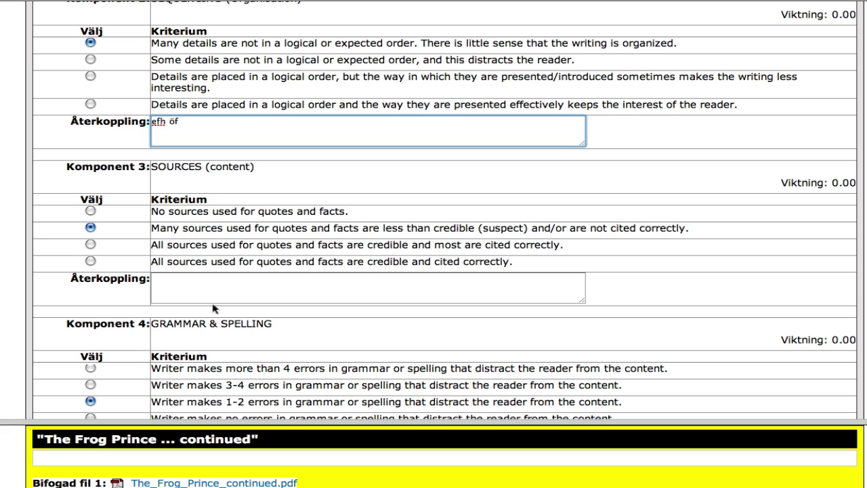
pyautogui.click(212, 305)
pyautogui.click(206, 290)
pyautogui.write('l fnllfö')
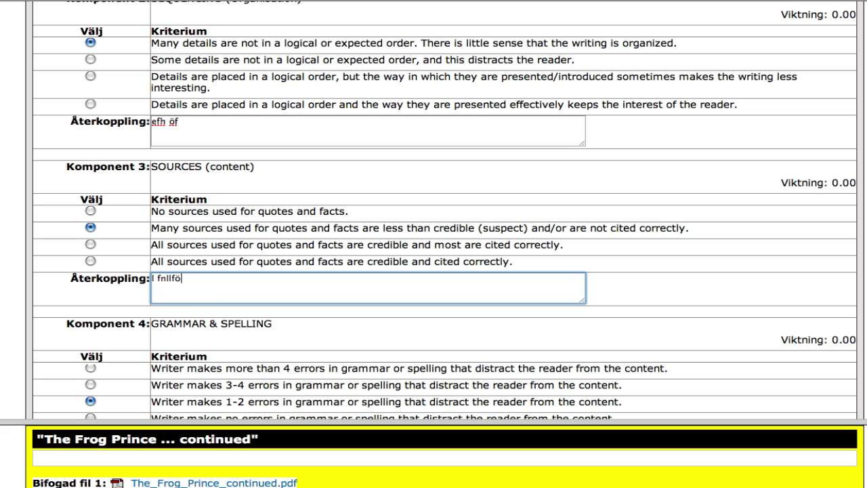
# Enter the feedback "öl fef" for Komponent 4, Grammar & Spelling, and "n kefnef" for Komponent 5, Paragraphs.
pyautogui.scroll(-3, 220, 313)
pyautogui.click(221, 313)
pyautogui.write('öl fef')
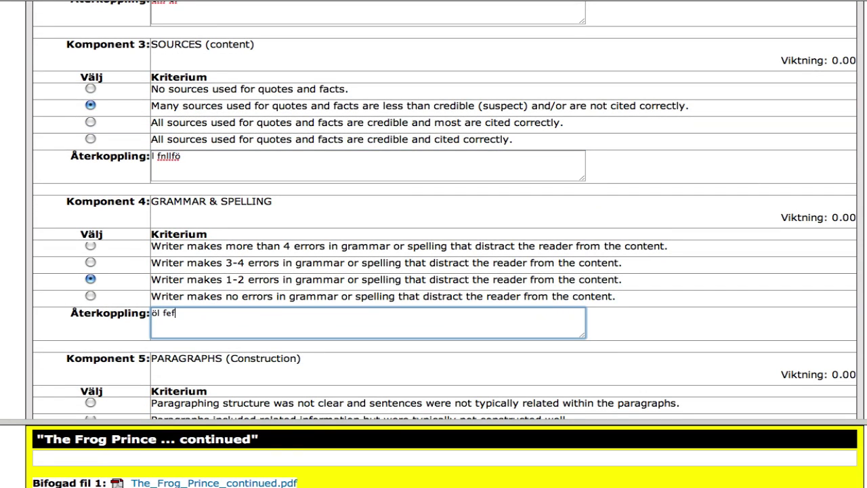
pyautogui.scroll(-3, 225, 346)
pyautogui.click(219, 359)
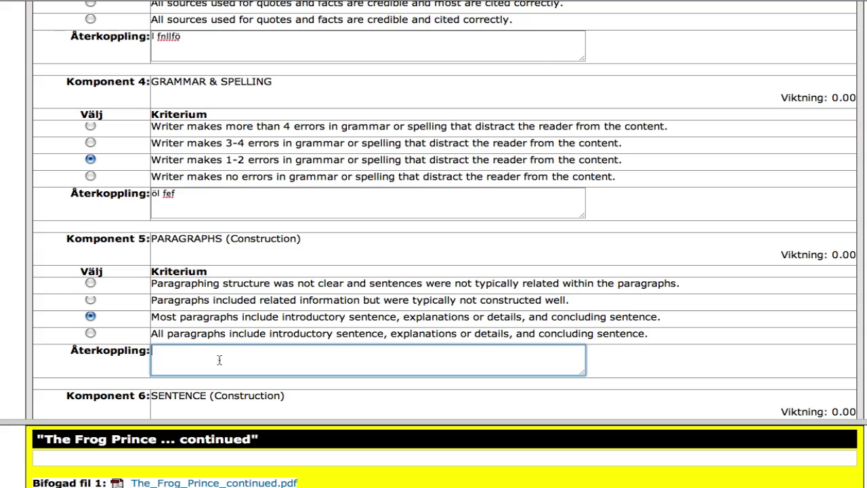
pyautogui.write('n kefnef')
# Enter the feedback "knenf" for Komponent 6, Sentence, and "lfefnf" for Komponent 1, Capitalisation & Punctuation.
pyautogui.scroll(-3, 210, 405)
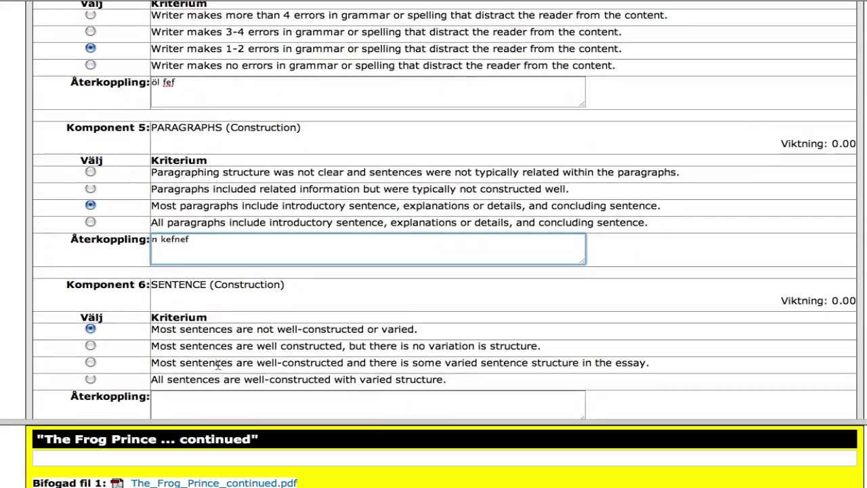
pyautogui.click(211, 404)
pyautogui.write('knenf')
pyautogui.scroll(18, 189, 339)
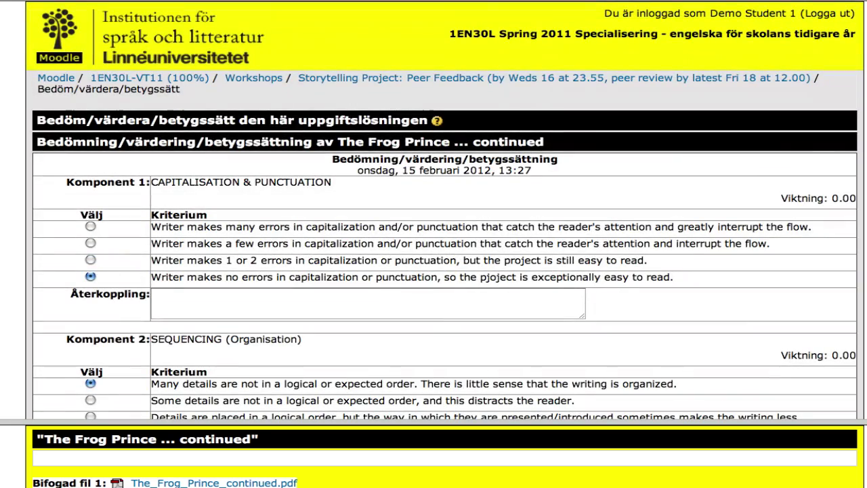
pyautogui.click(190, 307)
pyautogui.write('ifefnf')
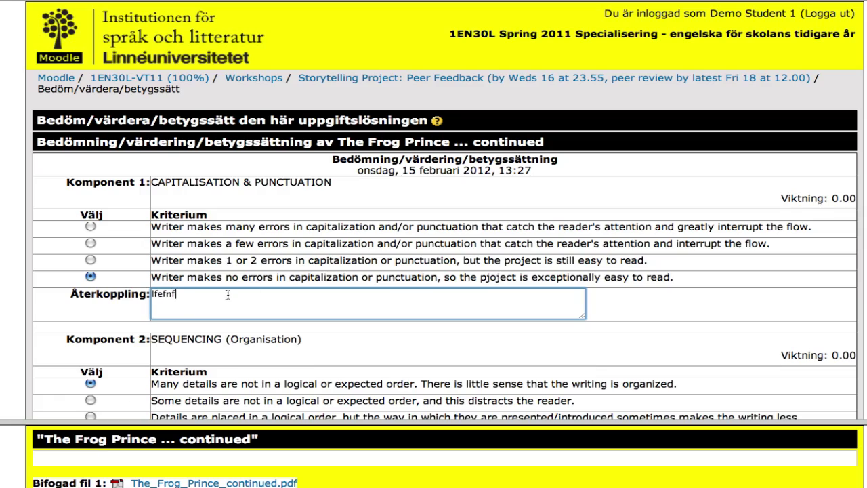
# Enter the feedback "lnlnefl" for Komponent 7, Following Instructions.
pyautogui.scroll(-7, 280, 290)
pyautogui.scroll(-20, 280, 290)
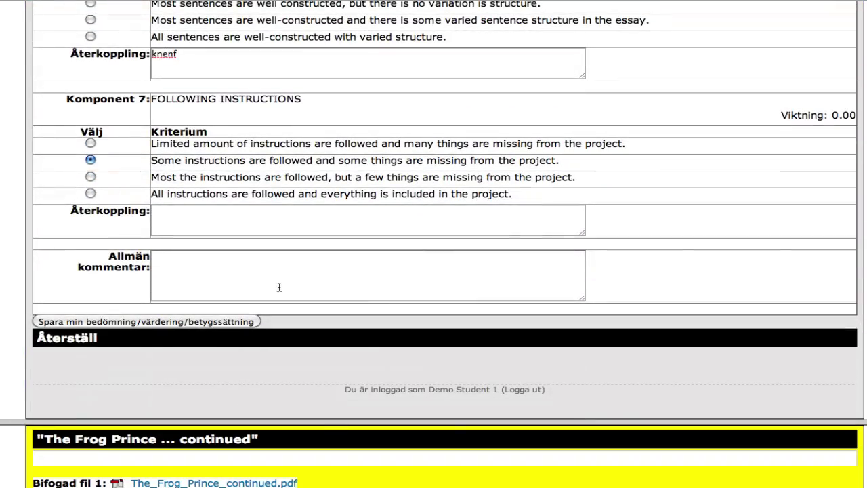
pyautogui.click(210, 219)
pyautogui.write('lnlnefl')
# Enter the general comment "This was rather well done" and save the self-assessment.
pyautogui.click(187, 273)
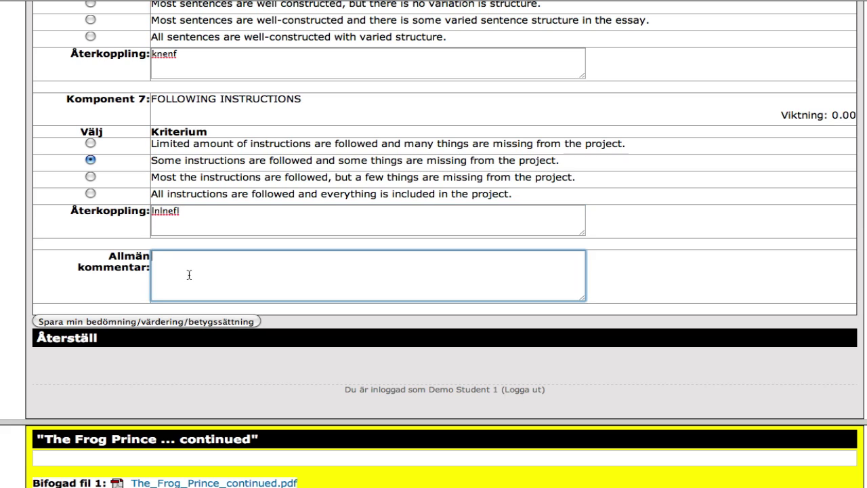
pyautogui.write('This was rather well d')
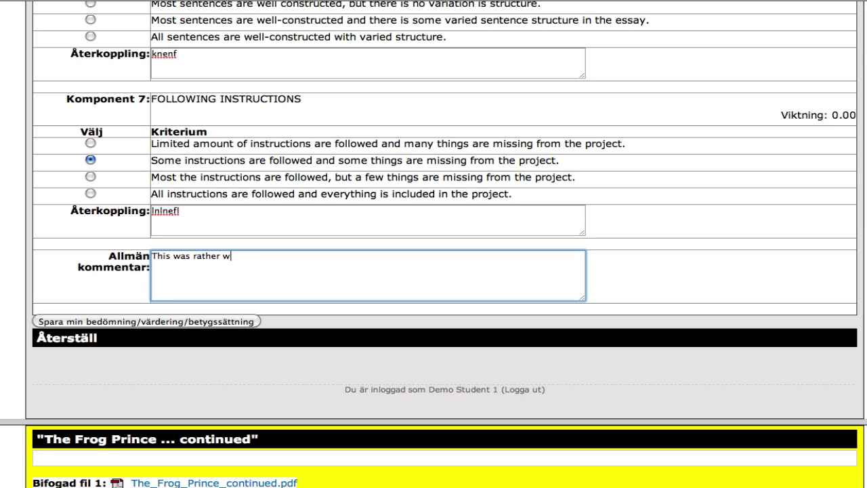
pyautogui.write('one')
pyautogui.click(132, 322)
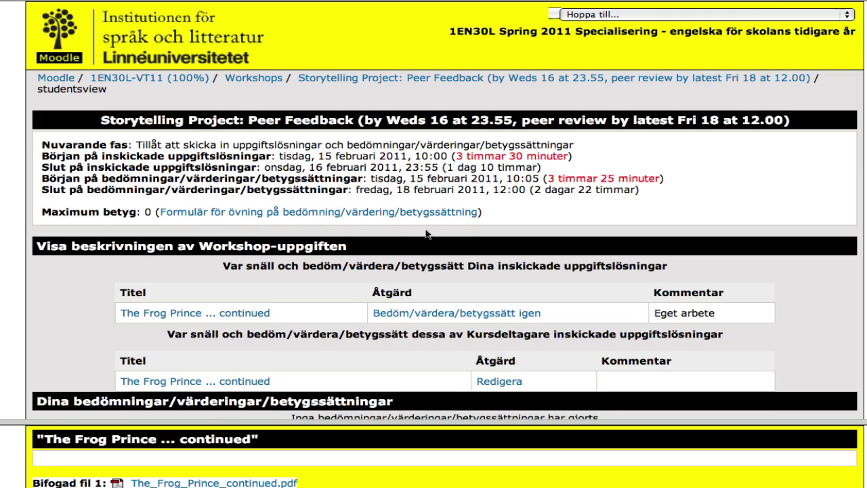
# Review the workshop overview, including own and peer submissions to assess, assessments made, and submitted work.
pyautogui.scroll(-4, 426, 235)
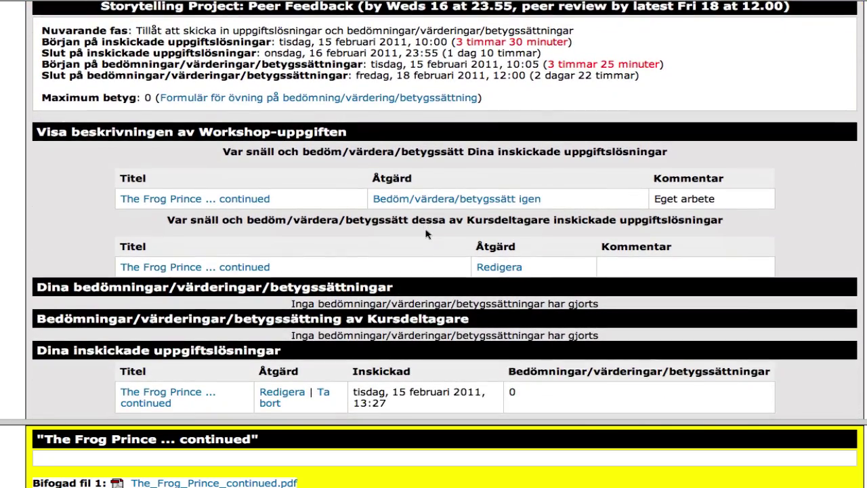
pyautogui.scroll(-1, 426, 234)
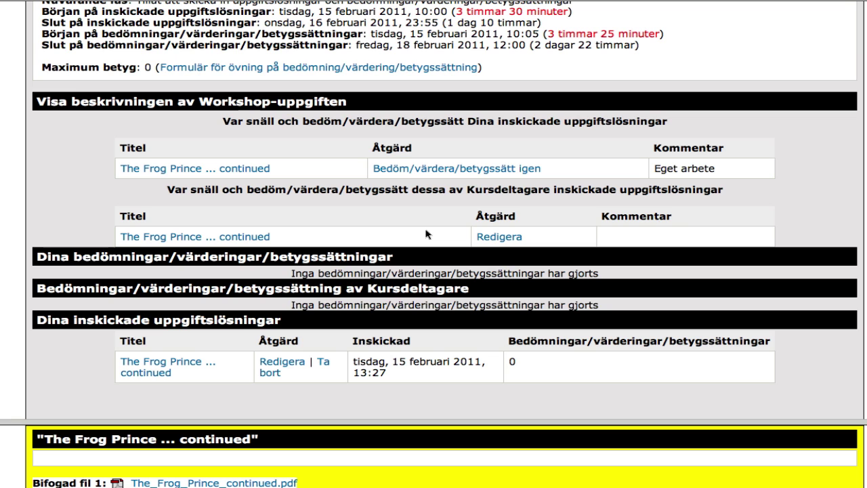
pyautogui.scroll(-1, 426, 234)
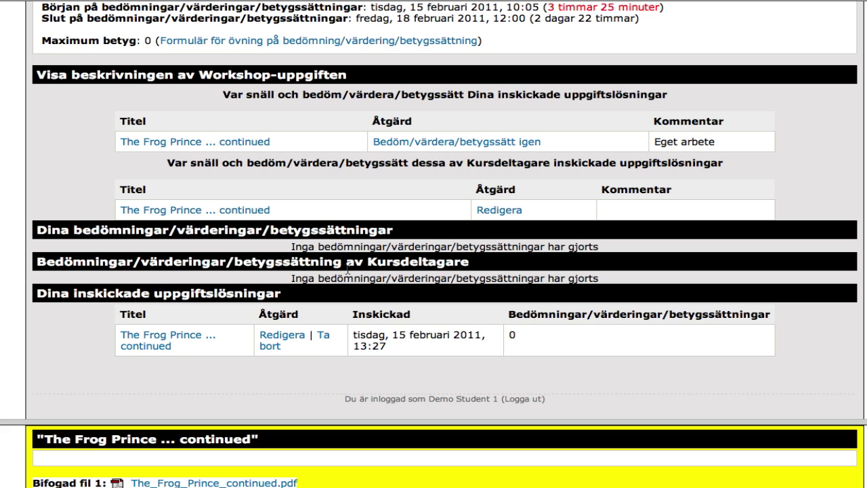
pyautogui.scroll(-1, 348, 269)
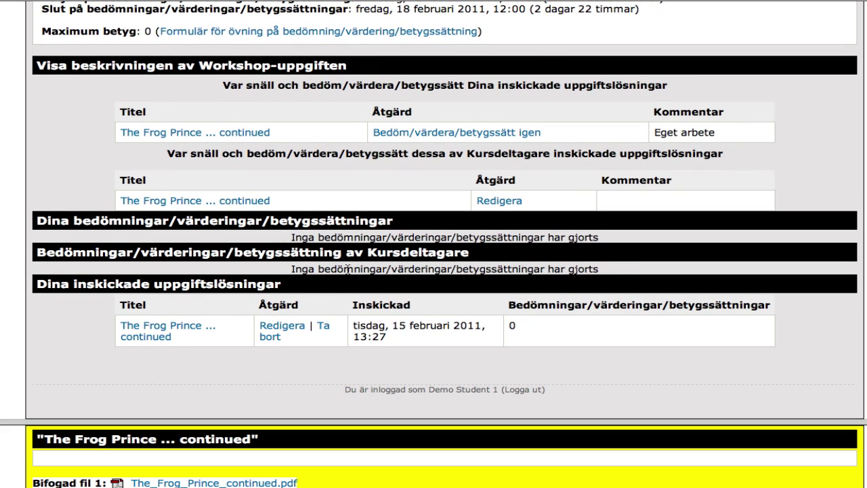